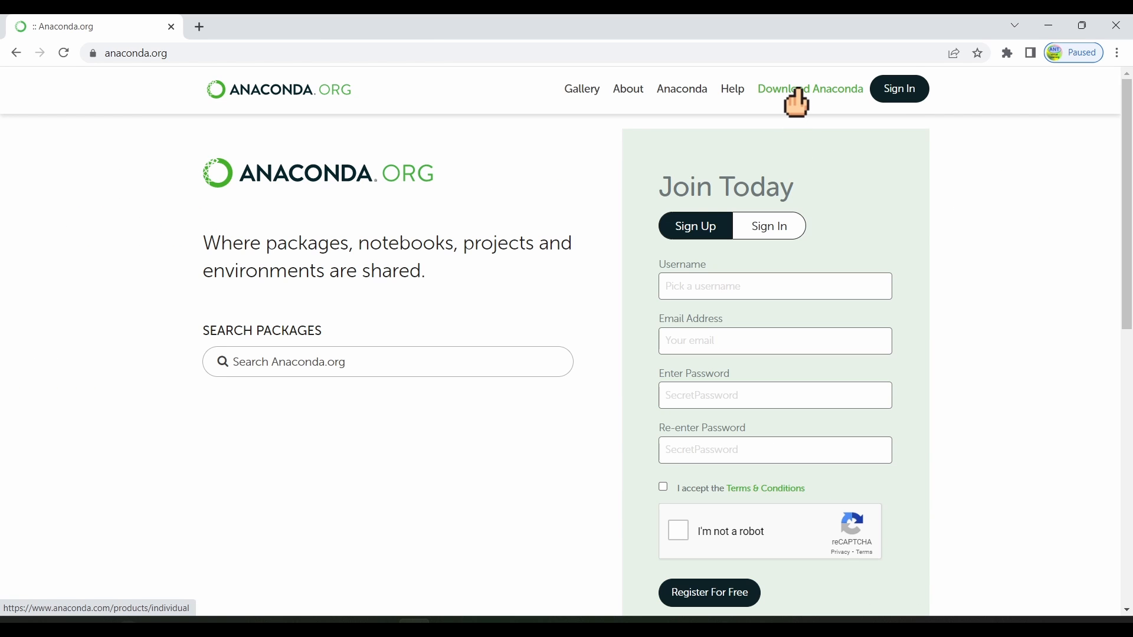
- Download the Anaconda Distribution installer for Windows from anaconda.org and show the downloaded file in its folder
{"action": "left_click", "coordinate": [798, 93]}
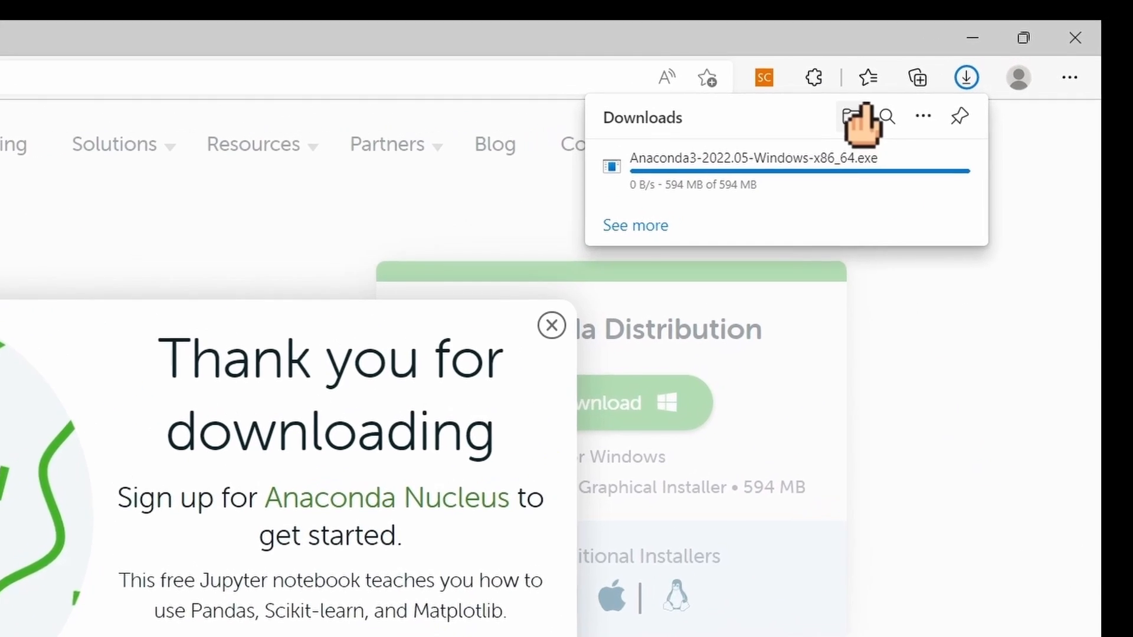
{"action": "left_click", "coordinate": [767, 144]}
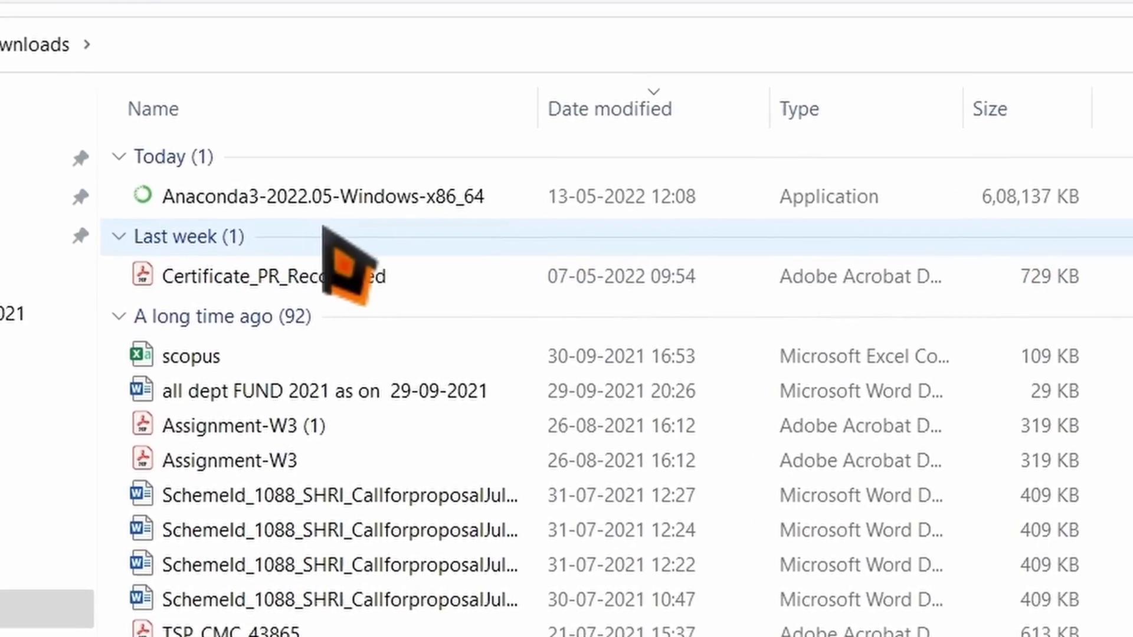
- Transfer the Anaconda3-2022.05-Windows-x86_64 installer from Downloads into the empty Anaconda folder
{"action": "double_click", "coordinate": [336, 195]}
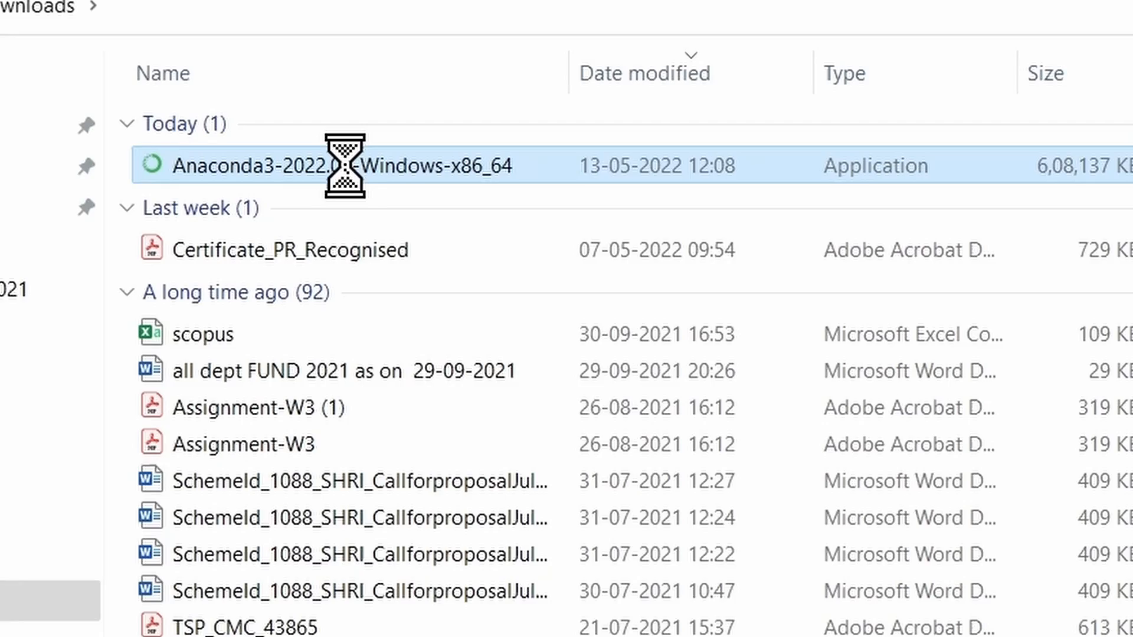
{"action": "right_click", "coordinate": [345, 166]}
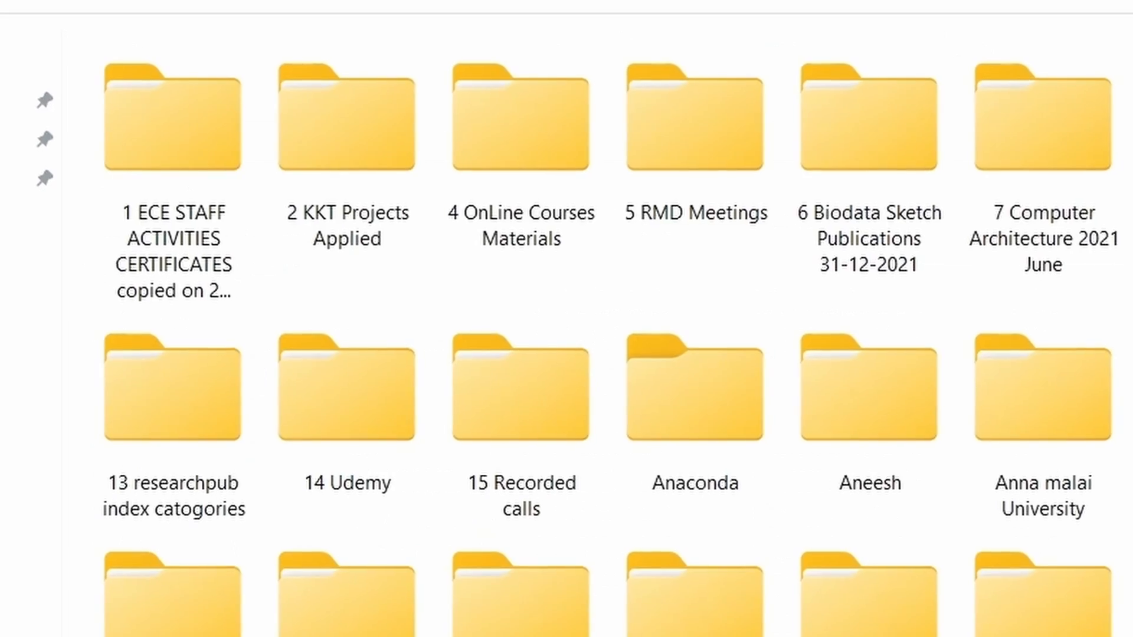
{"action": "double_click", "coordinate": [682, 415]}
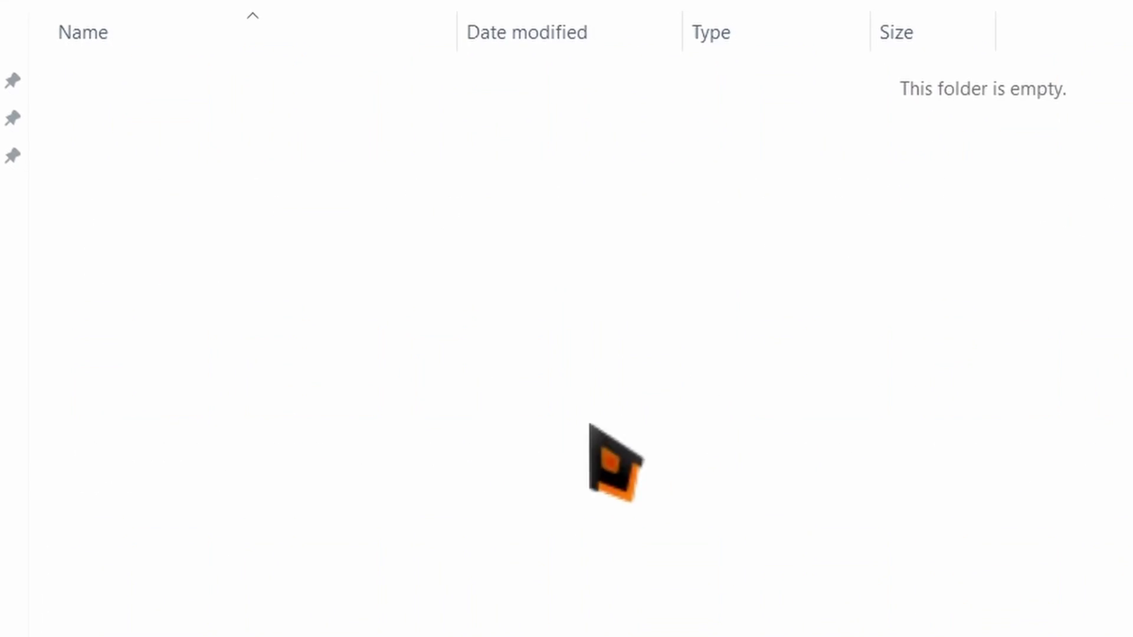
{"action": "right_click", "coordinate": [413, 326]}
{"action": "left_click", "coordinate": [423, 346]}
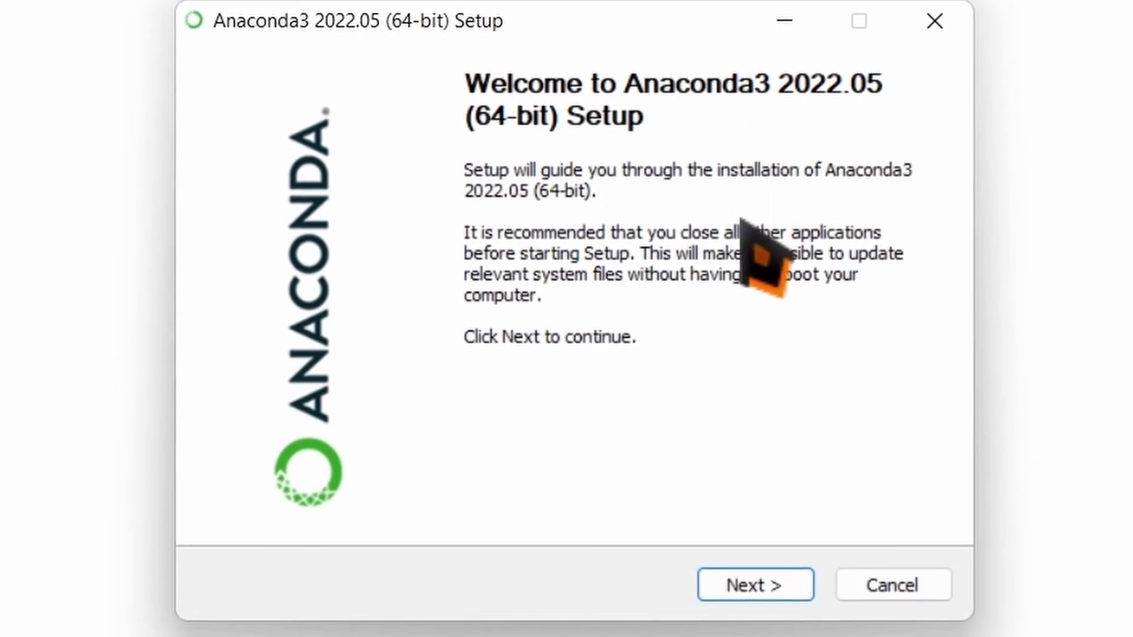
- Accept the Anaconda3 2022.05 license agreement and set the installation to All Users
{"action": "left_click", "coordinate": [761, 581]}
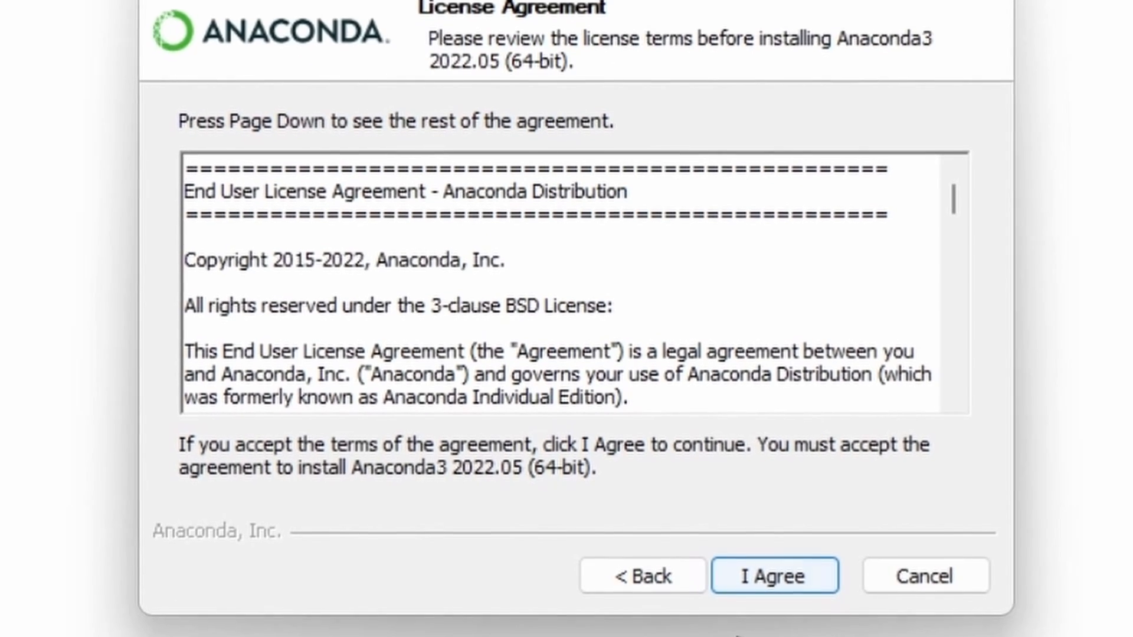
{"action": "left_click", "coordinate": [767, 579]}
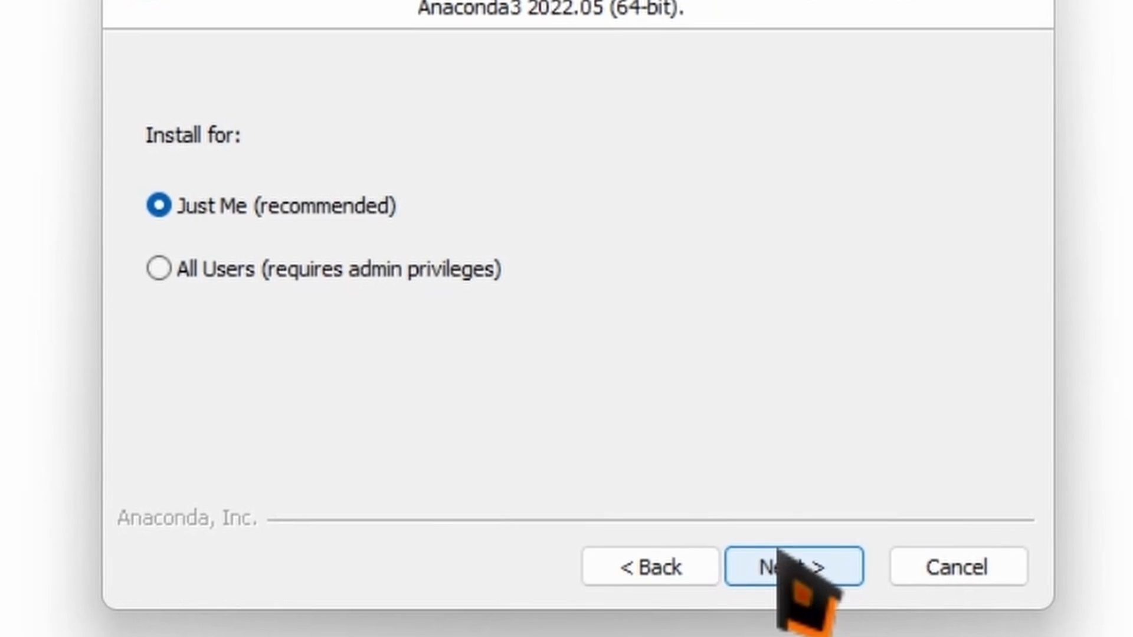
{"action": "left_click", "coordinate": [163, 272]}
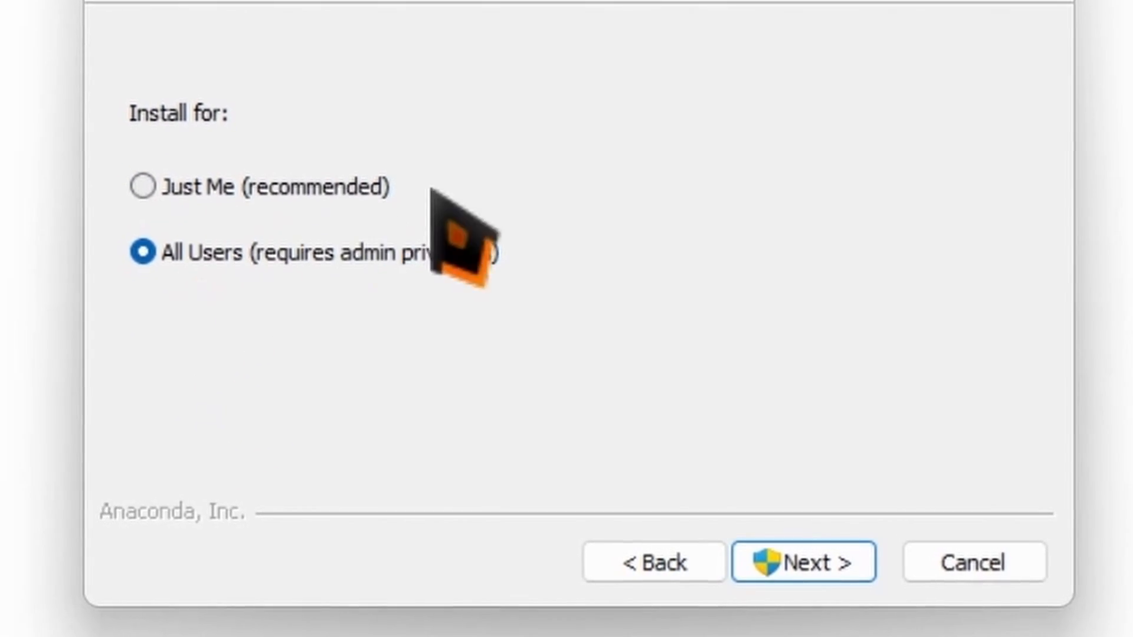
{"action": "left_click", "coordinate": [816, 562]}
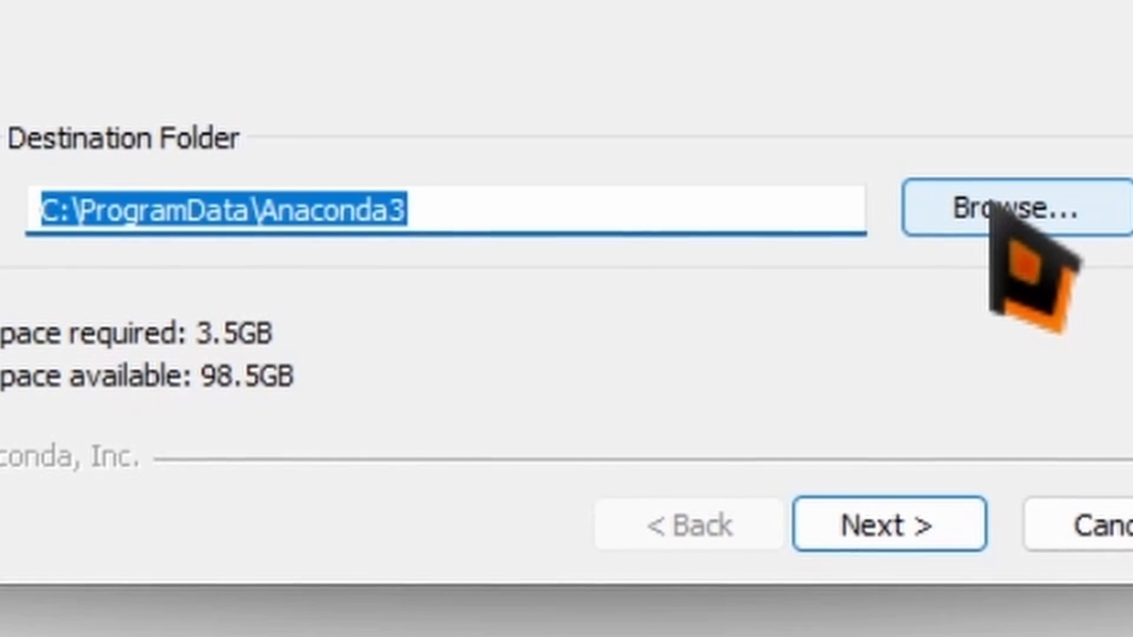
- Set the destination folder to D:\Anaconda\ by browsing to the Anaconda folder on the DATA (D:) drive, and continue to the advanced options
{"action": "left_click", "coordinate": [992, 210]}
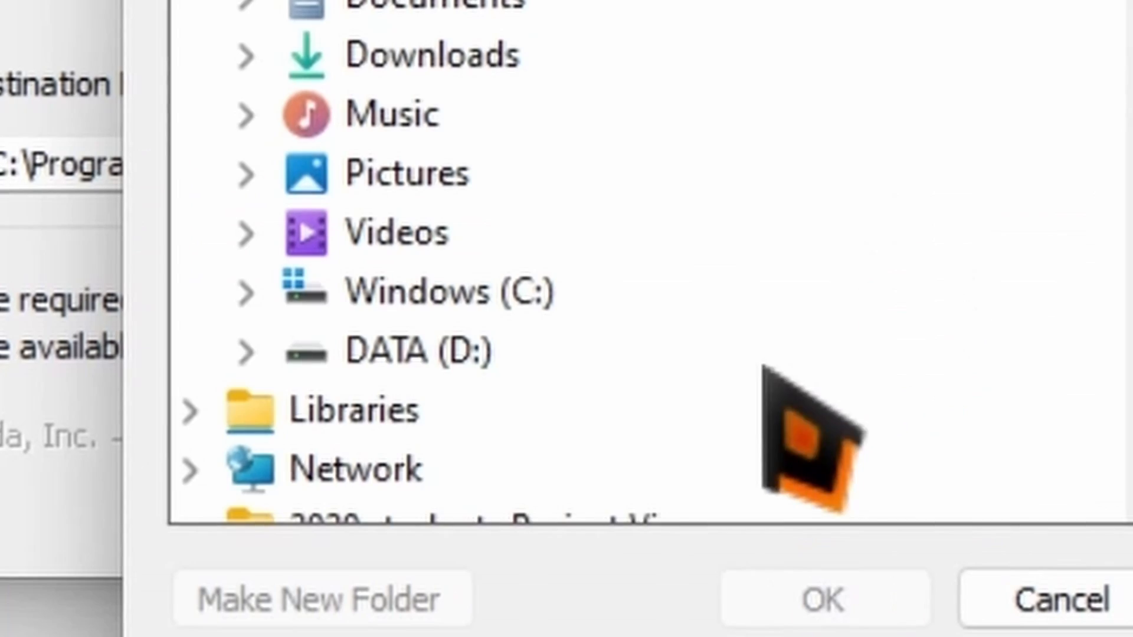
{"action": "double_click", "coordinate": [440, 347]}
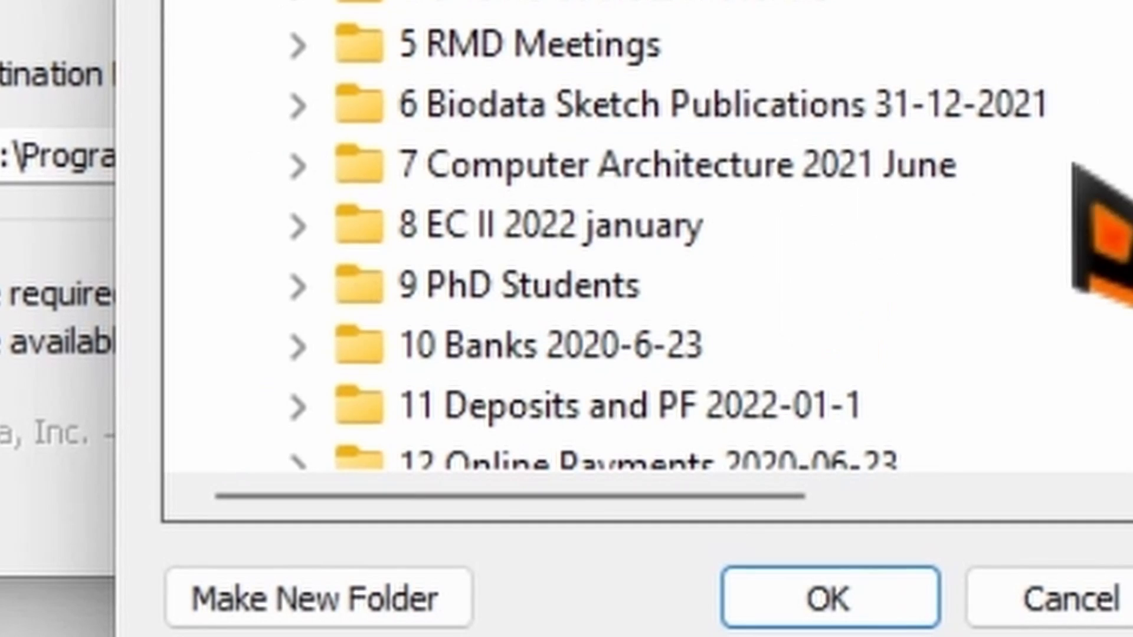
{"action": "scroll", "coordinate": [472, 177], "scroll_direction": "down", "scroll_amount": 3}
{"action": "left_click", "coordinate": [486, 88]}
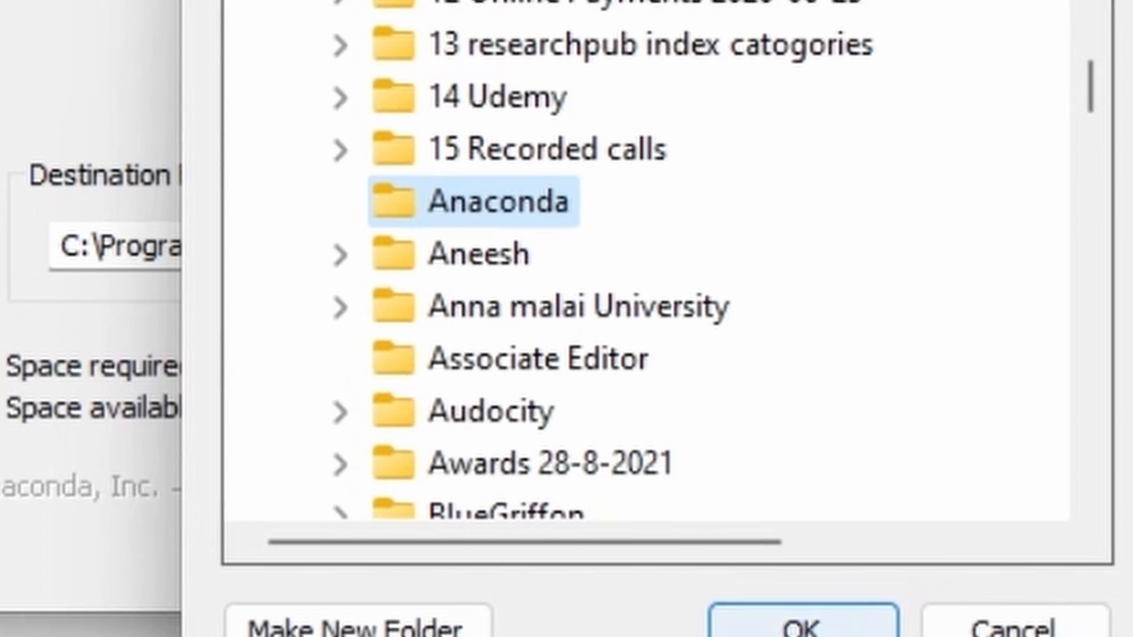
{"action": "left_click", "coordinate": [825, 615]}
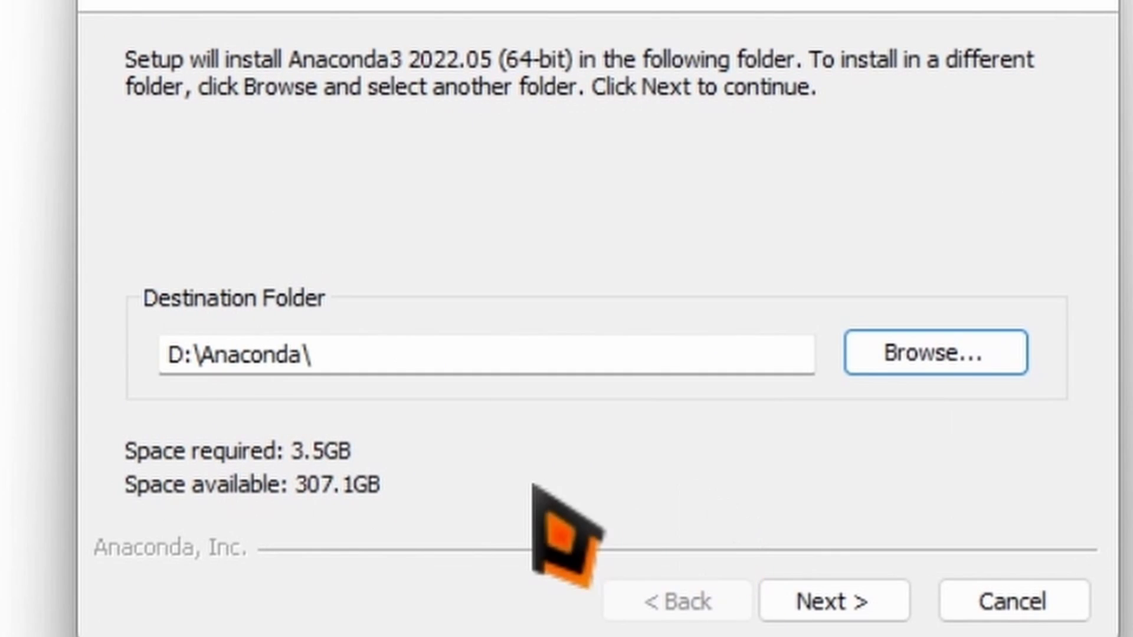
{"action": "left_click", "coordinate": [854, 596]}
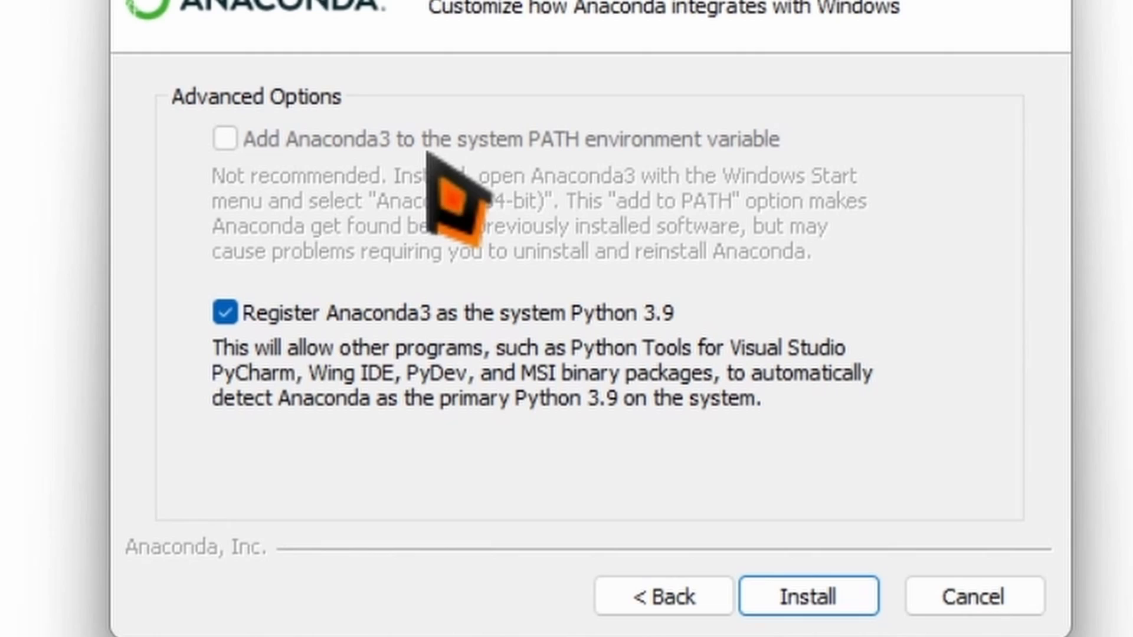
- Install Anaconda3 registered as the system Python 3.9 and finish the setup with both getting-started resources selected
{"action": "left_click", "coordinate": [796, 594]}
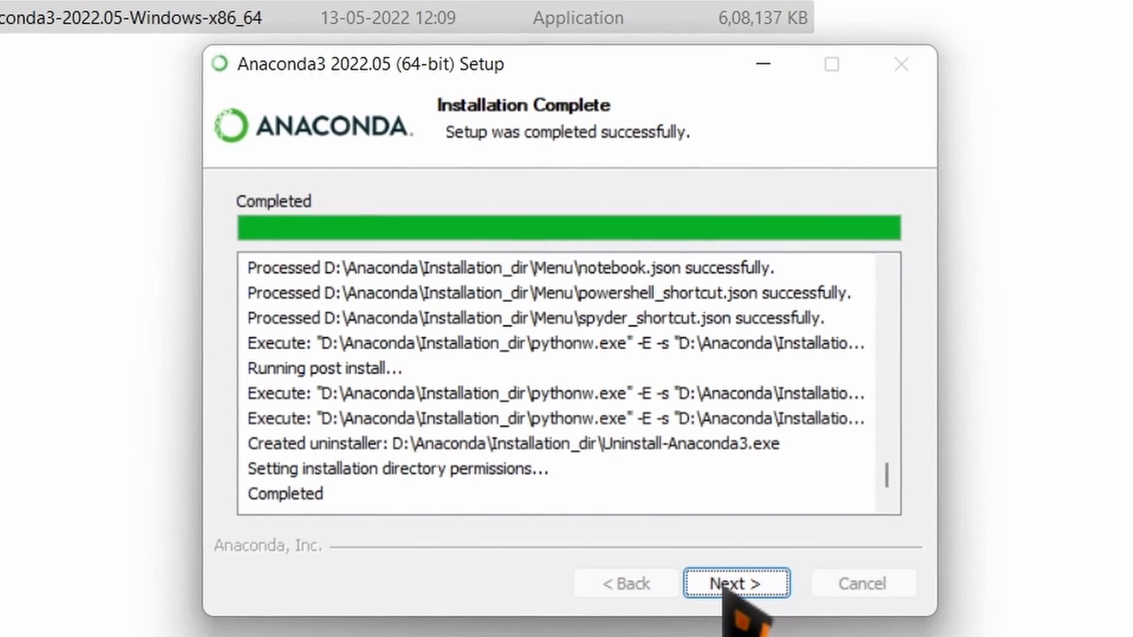
{"action": "left_click", "coordinate": [725, 585]}
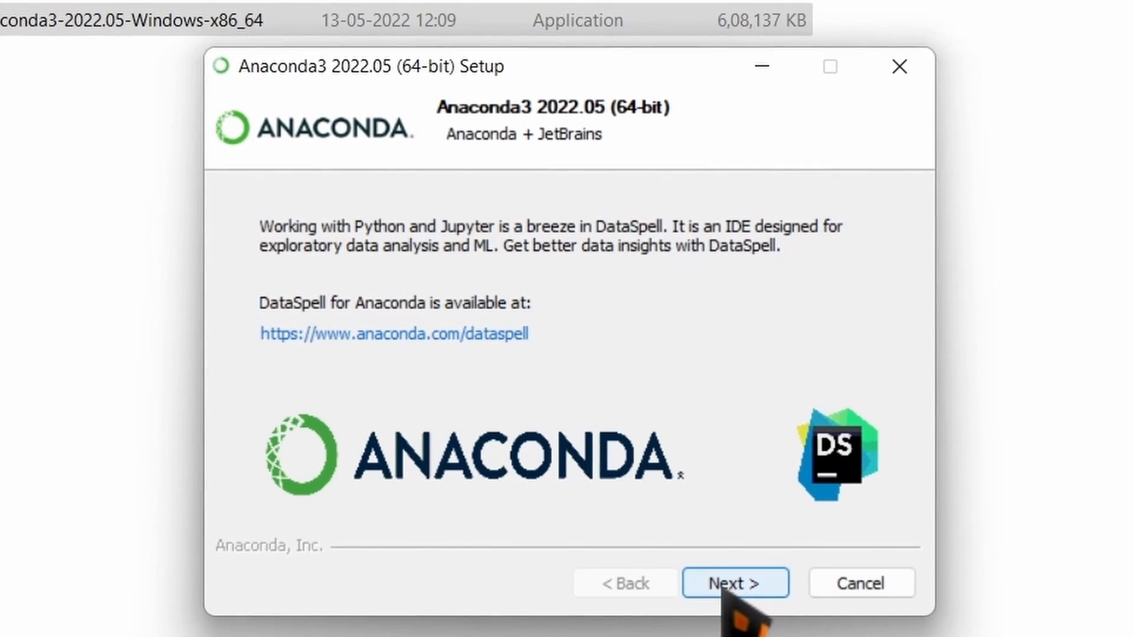
{"action": "left_click", "coordinate": [725, 586]}
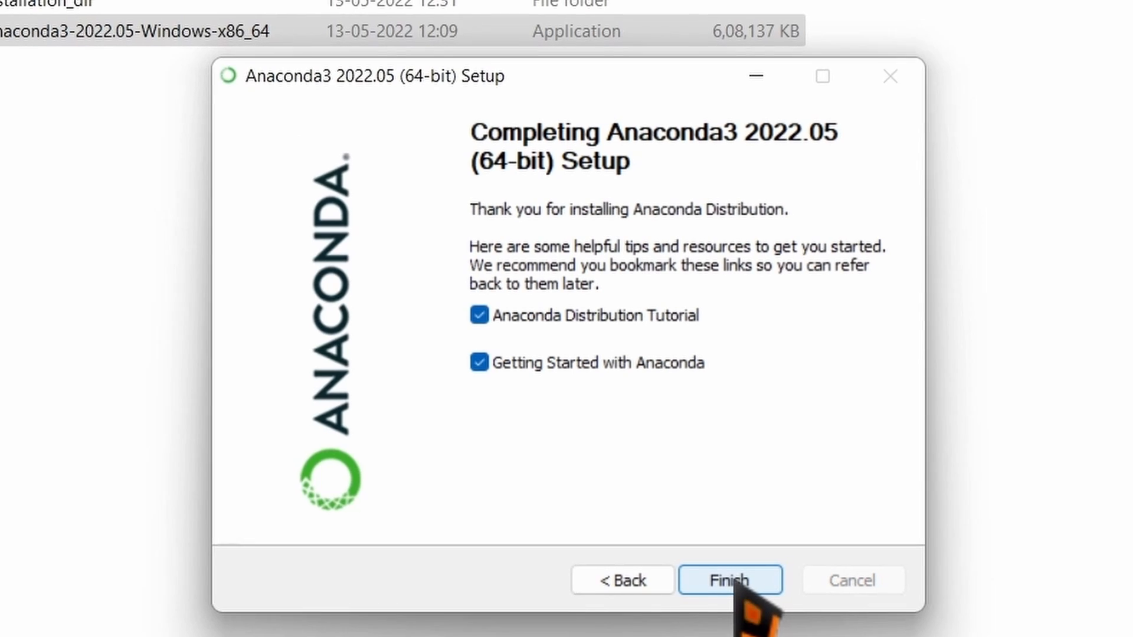
{"action": "left_click", "coordinate": [711, 548]}
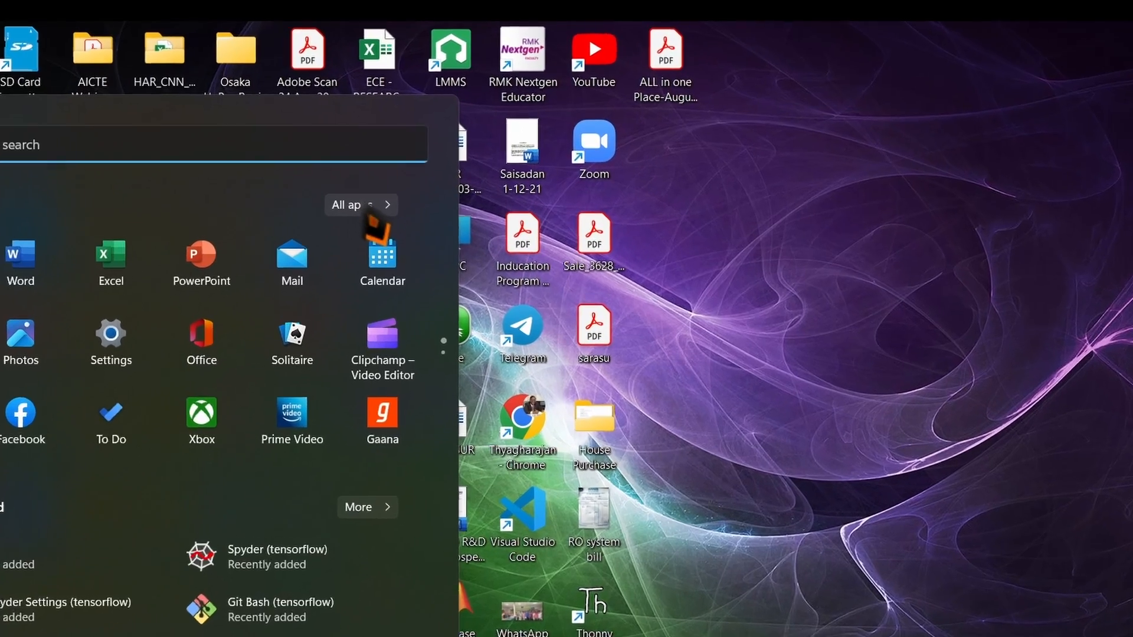
- Launch Anaconda Navigator (Anaconda) from the Anaconda3 (64-bit) group of installed apps
{"action": "left_click", "coordinate": [357, 205]}
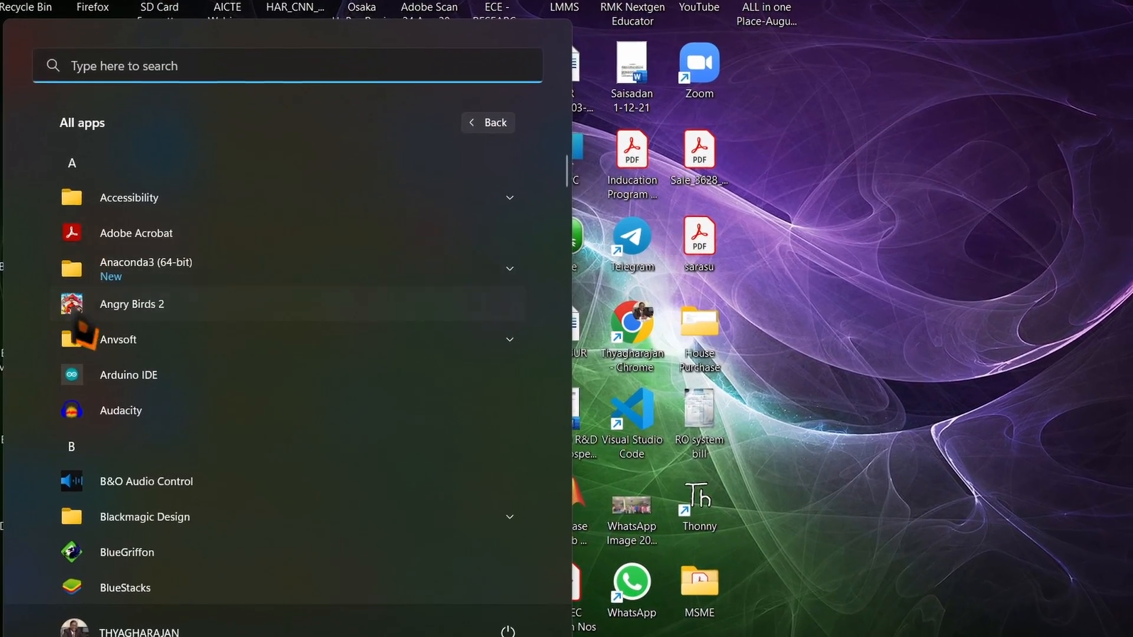
{"action": "left_click", "coordinate": [156, 269]}
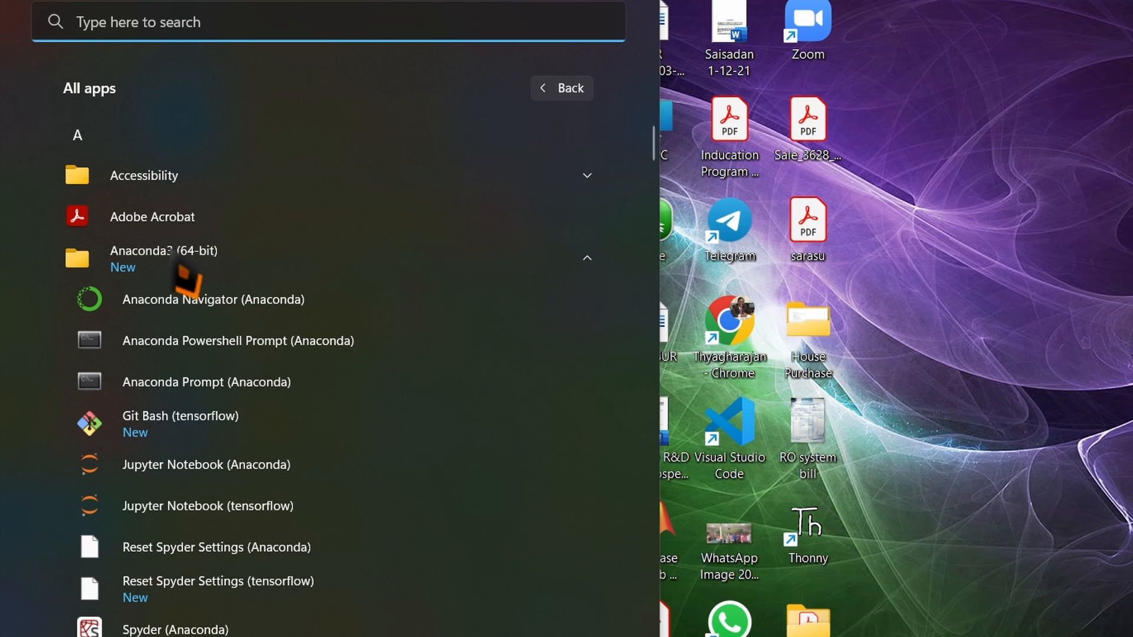
{"action": "left_click", "coordinate": [208, 312]}
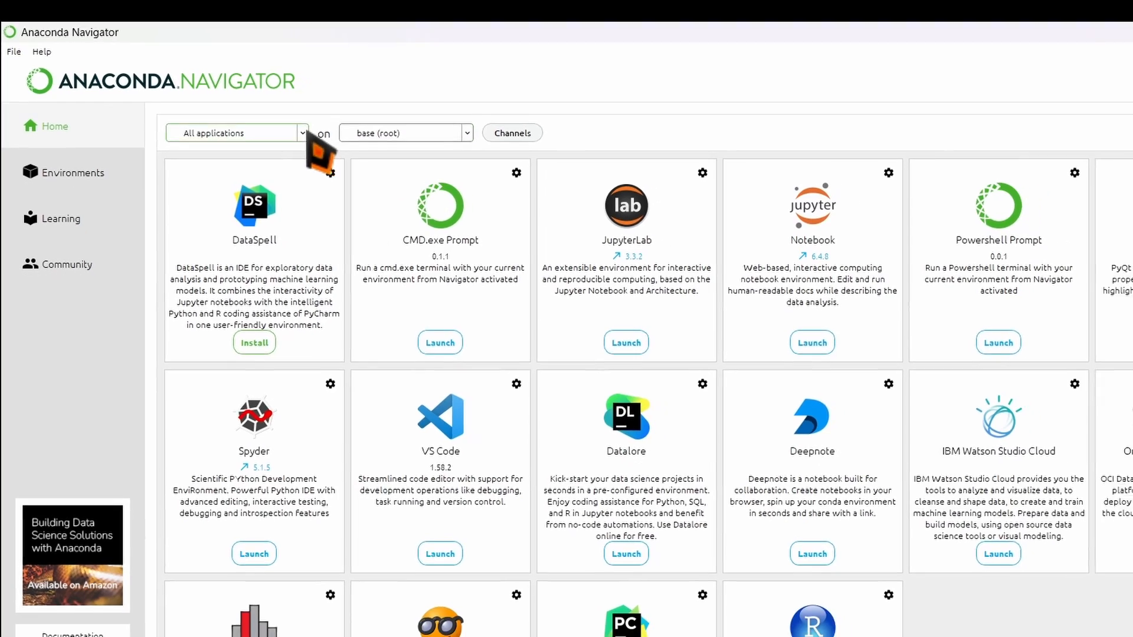
- Review the applications on base (root), filtering them by installed, not installed and finally updatable applications
{"action": "scroll", "coordinate": [418, 312], "scroll_direction": "down", "scroll_amount": 2}
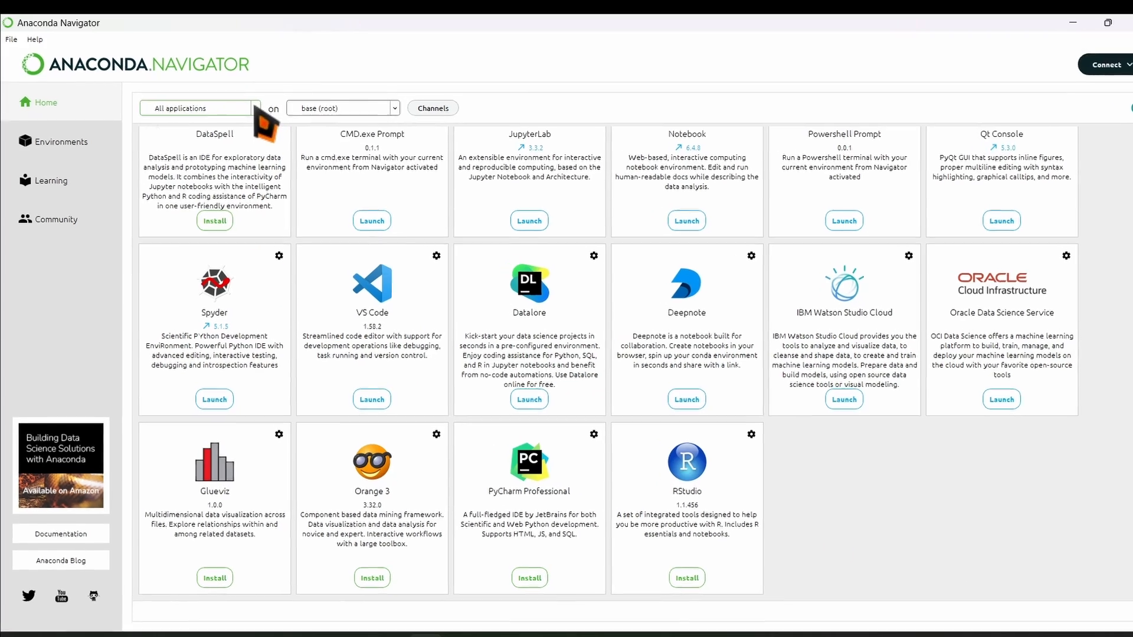
{"action": "left_click", "coordinate": [248, 106]}
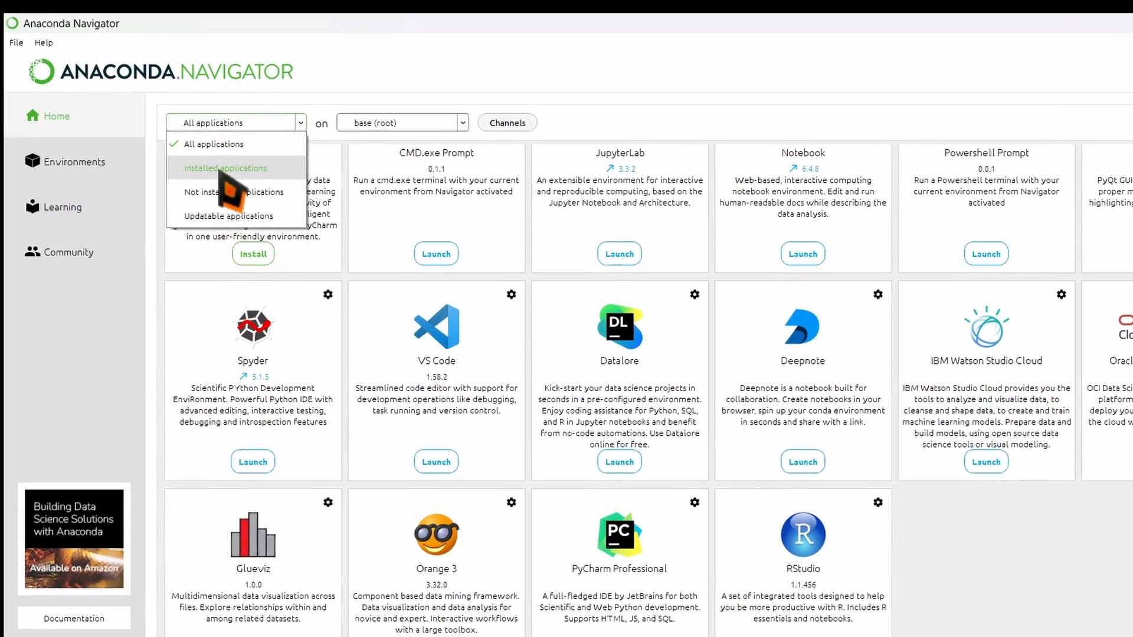
{"action": "left_click", "coordinate": [231, 175]}
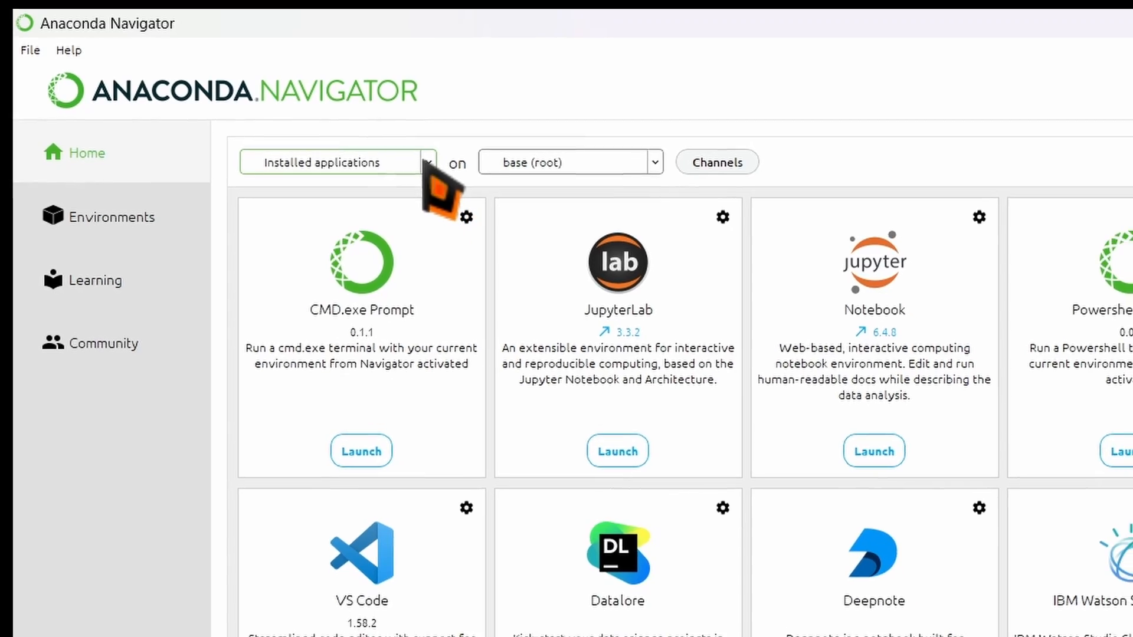
{"action": "left_click", "coordinate": [427, 162]}
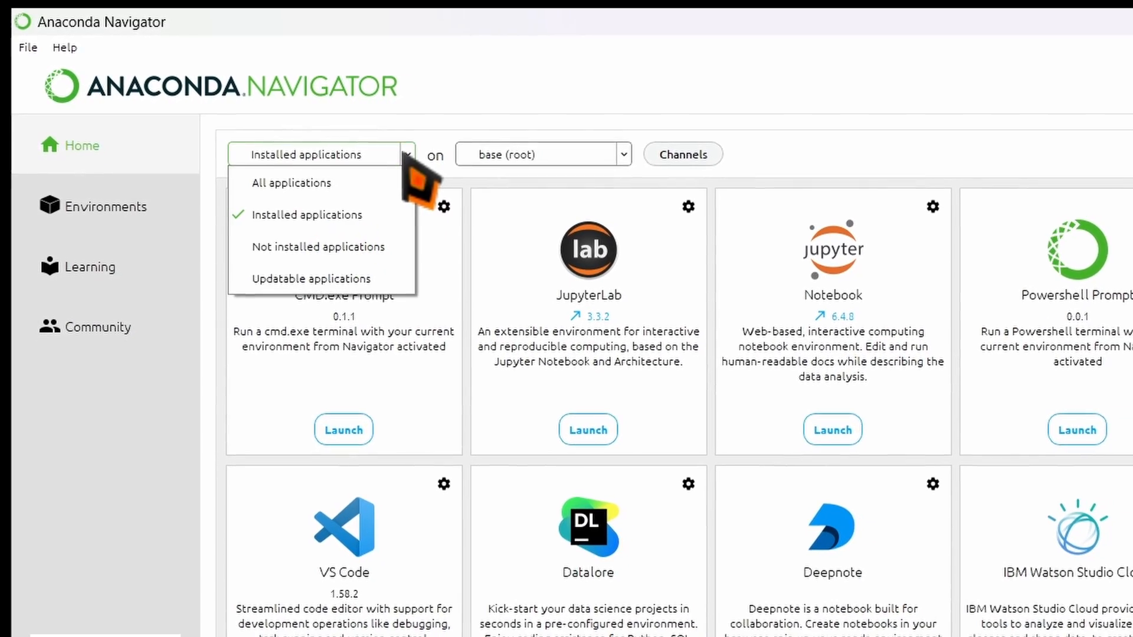
{"action": "left_click", "coordinate": [358, 247]}
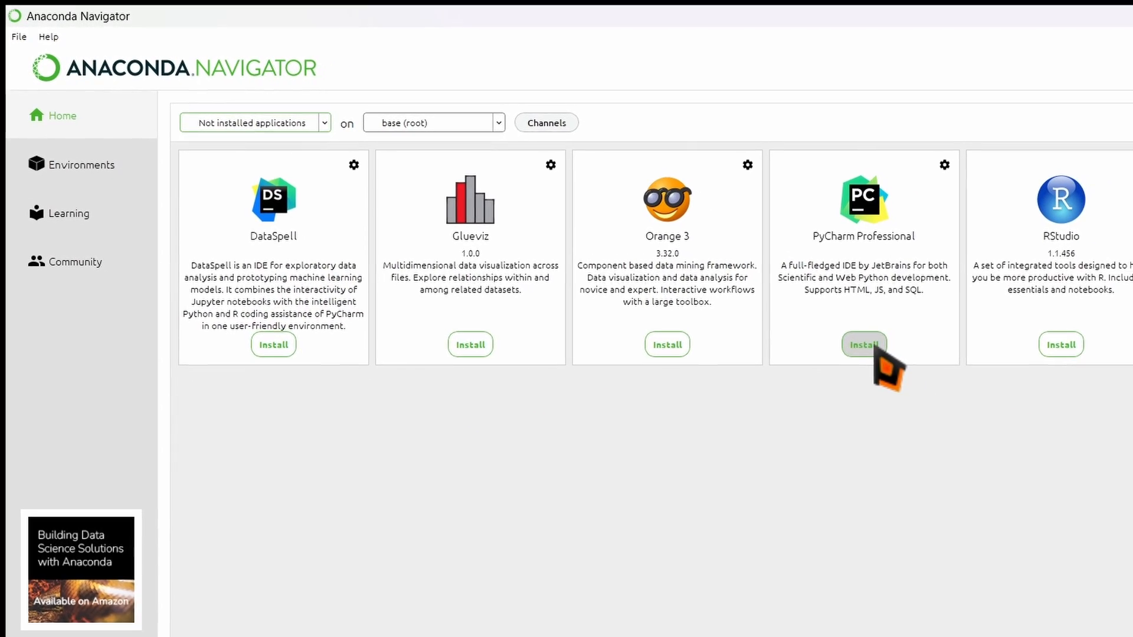
{"action": "left_click", "coordinate": [324, 123]}
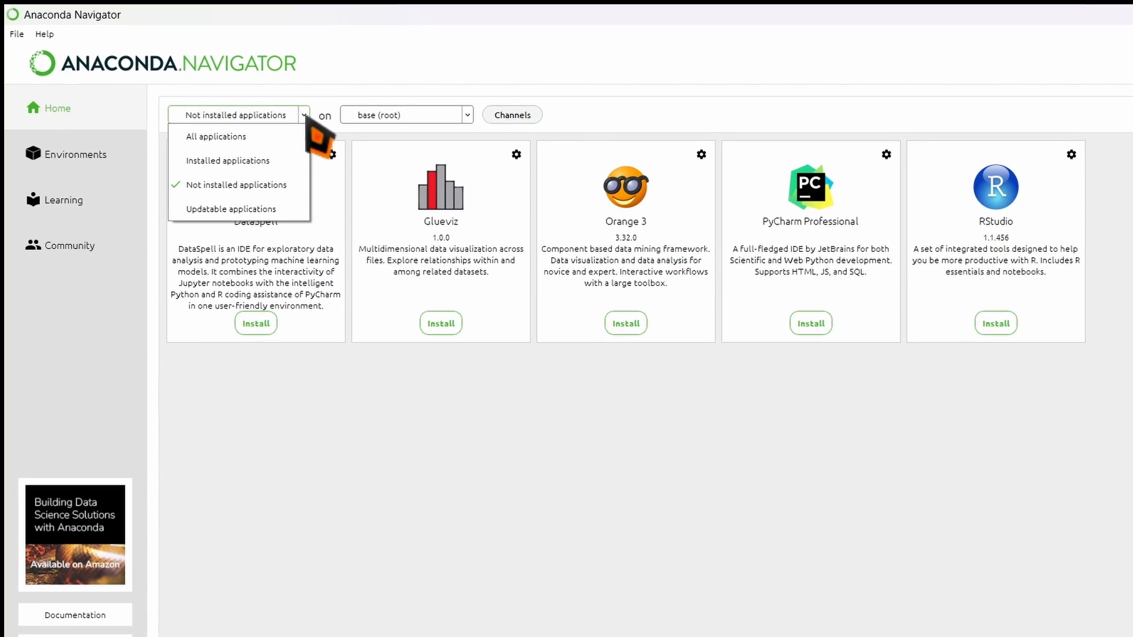
{"action": "left_click", "coordinate": [255, 206]}
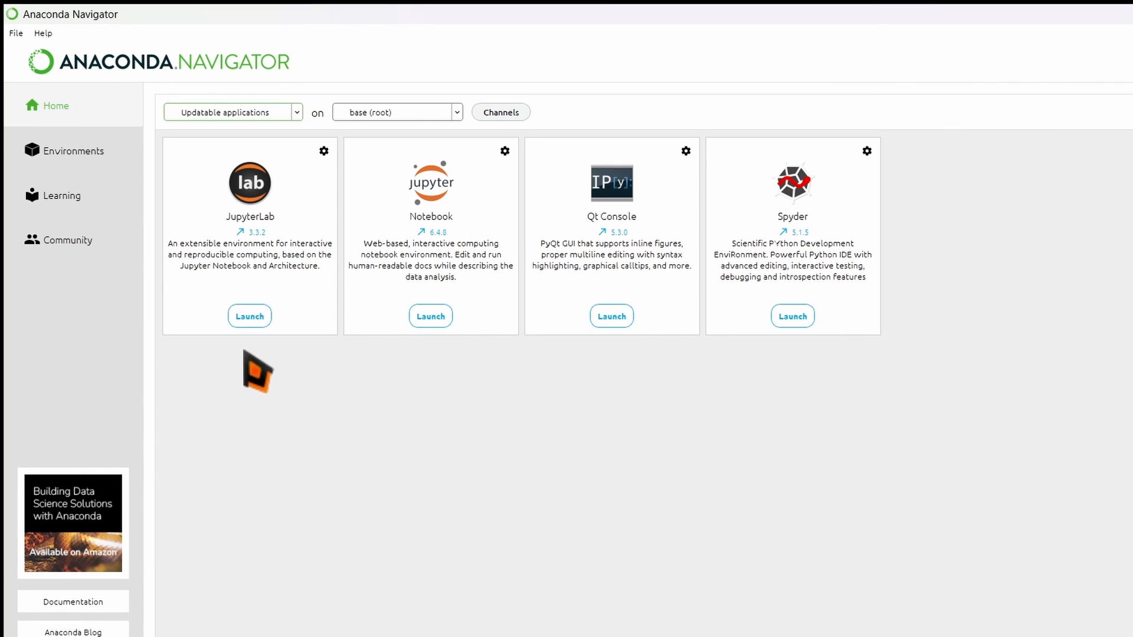